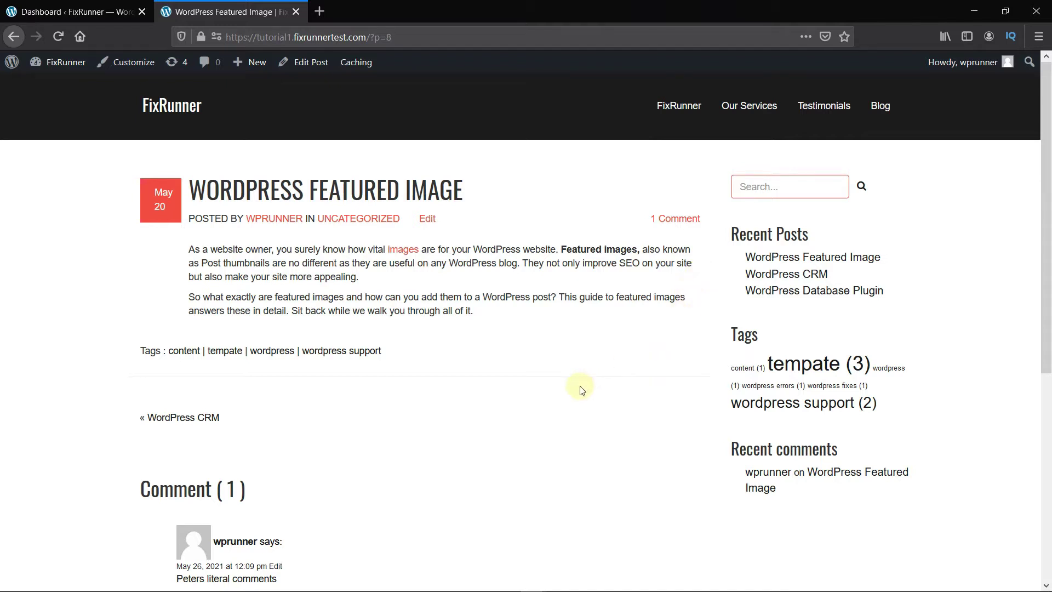
scroll(477, 405, "down", 1)
scroll(477, 405, "down", 3)
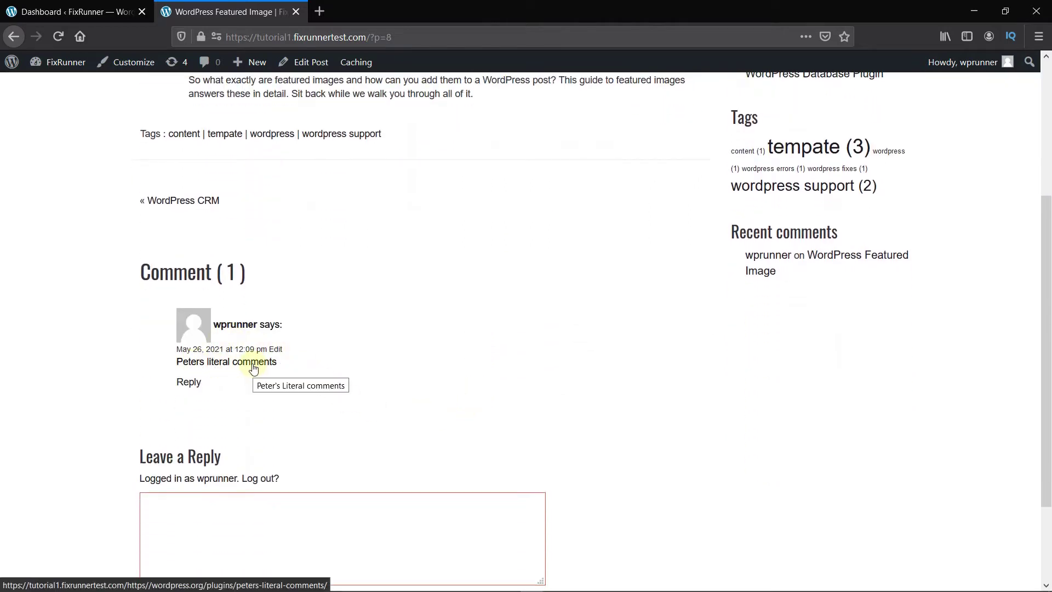
Step: Inspect the comment author link's HTML attributes, then close the developer tools
right_click(240, 330)
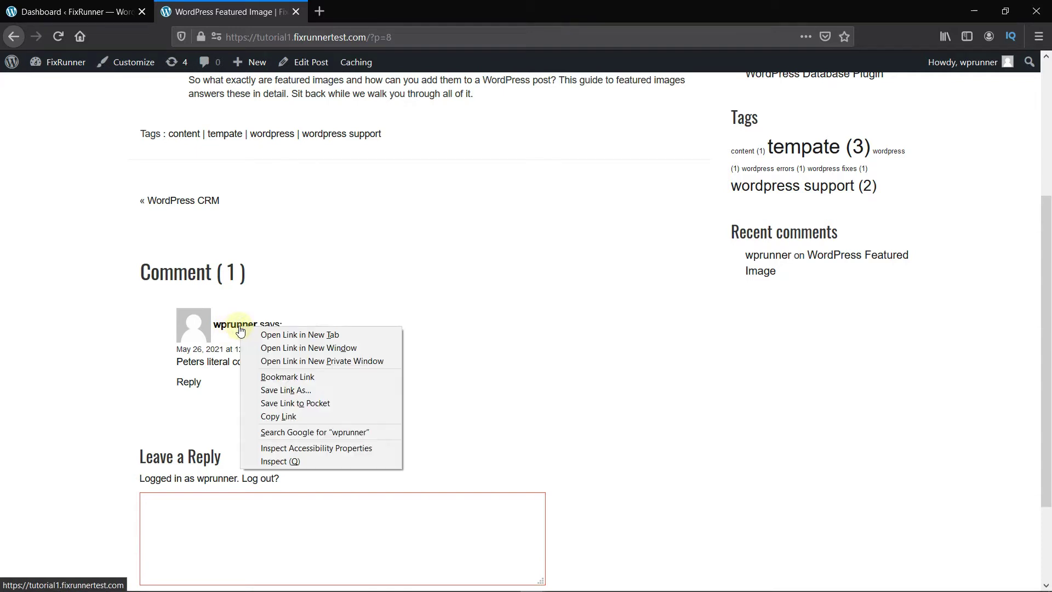
left_click(282, 461)
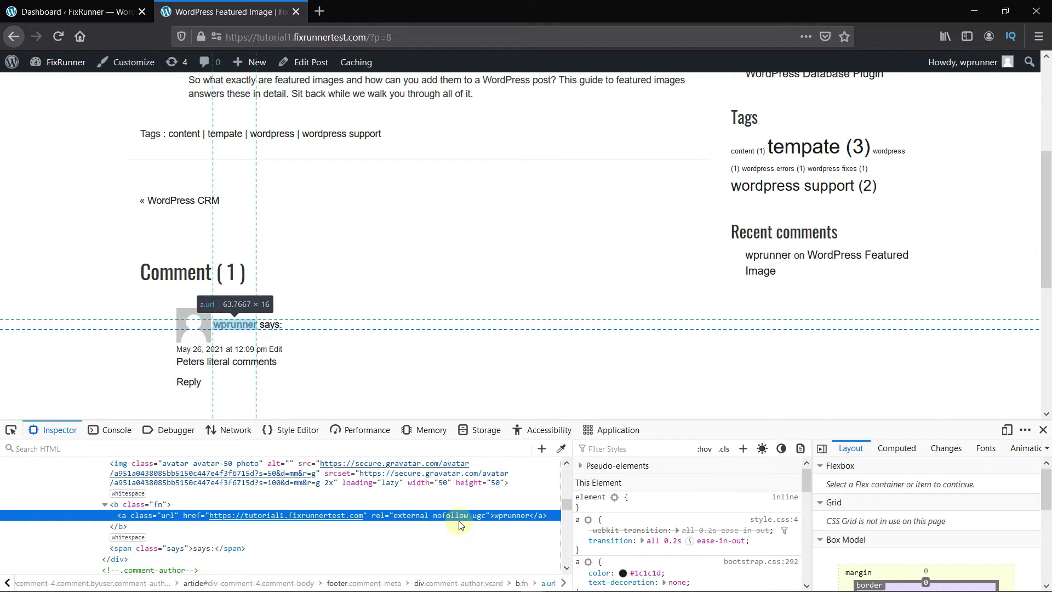
left_click(1042, 430)
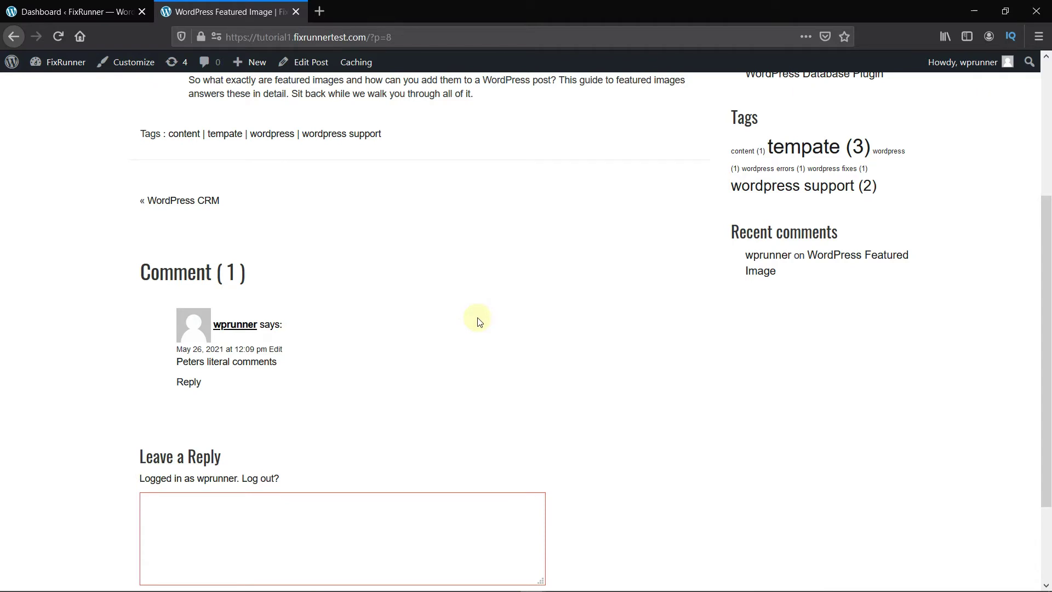
Step: Search the Add Plugins directory for 'remove nofollow richard'
left_click(78, 11)
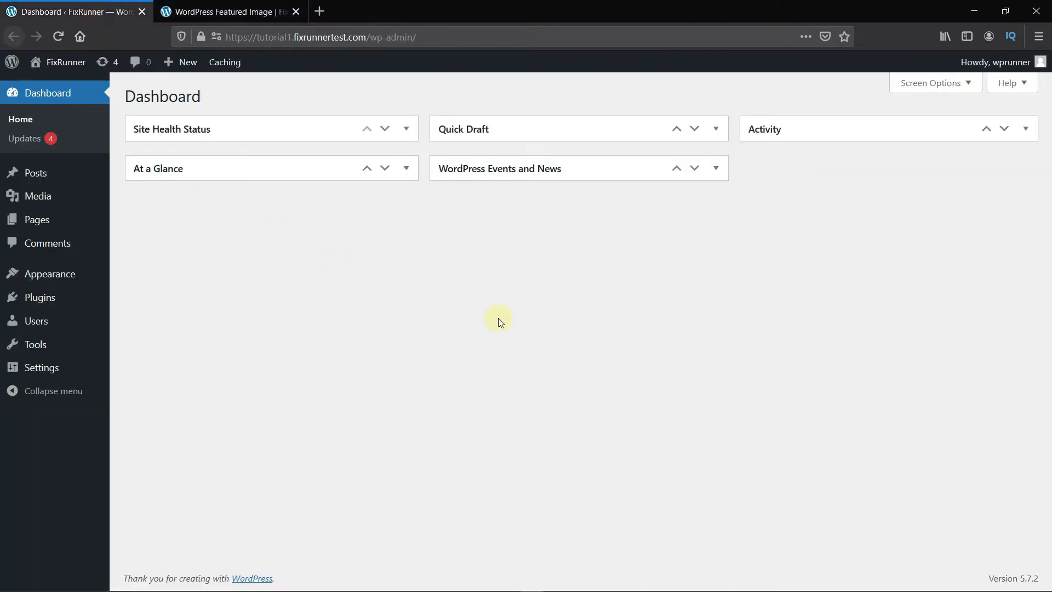
mouse_move(40, 297)
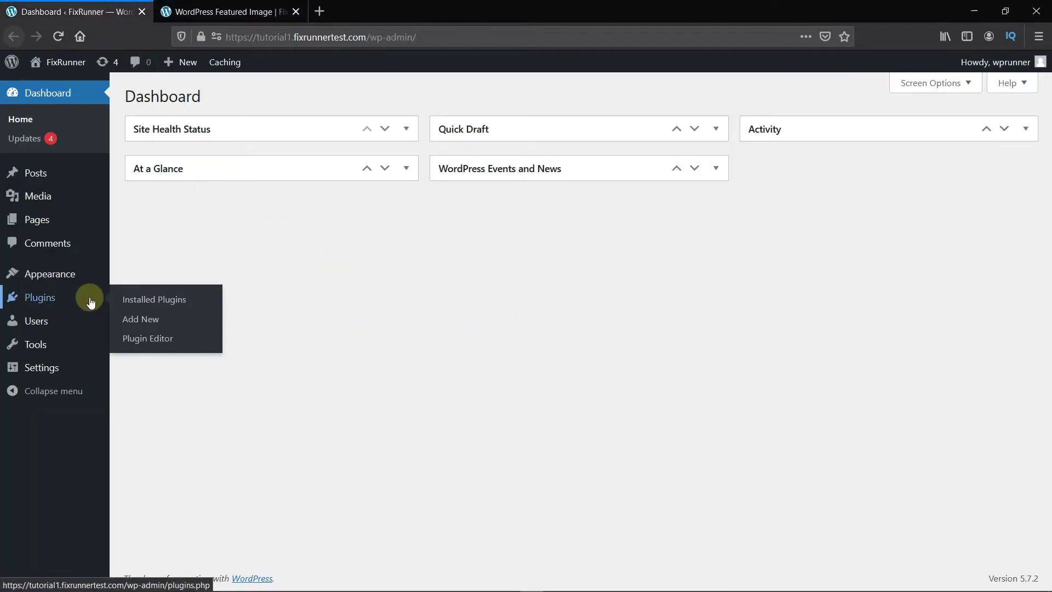
left_click(128, 322)
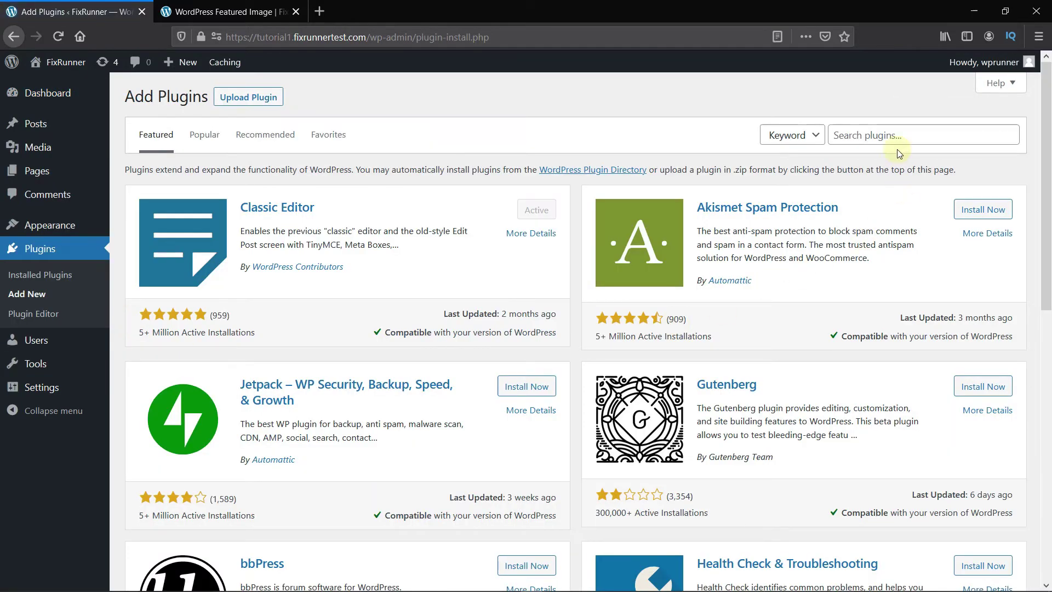
left_click(888, 136)
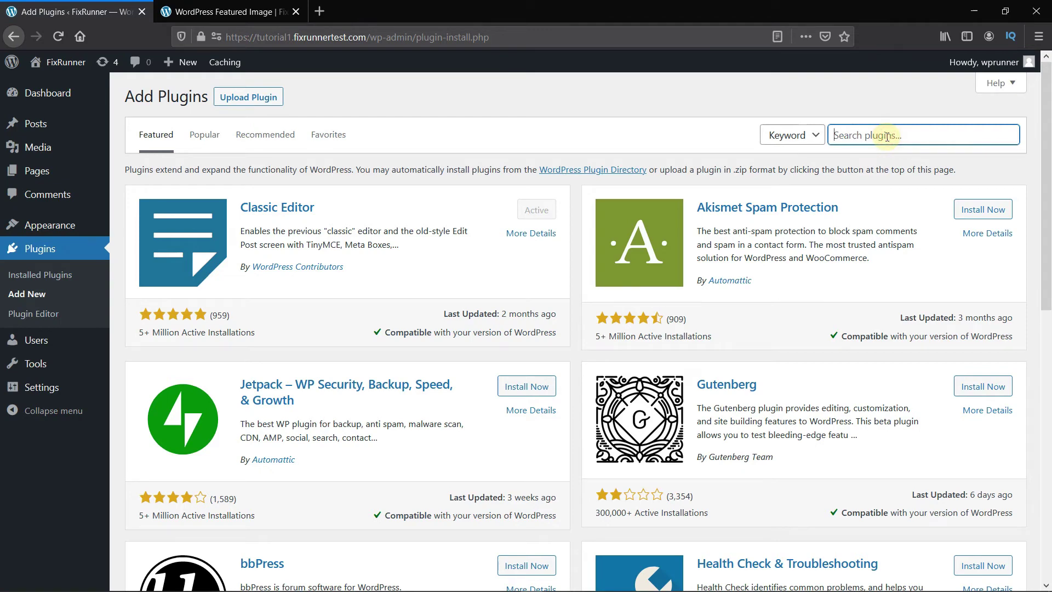
type("remove no")
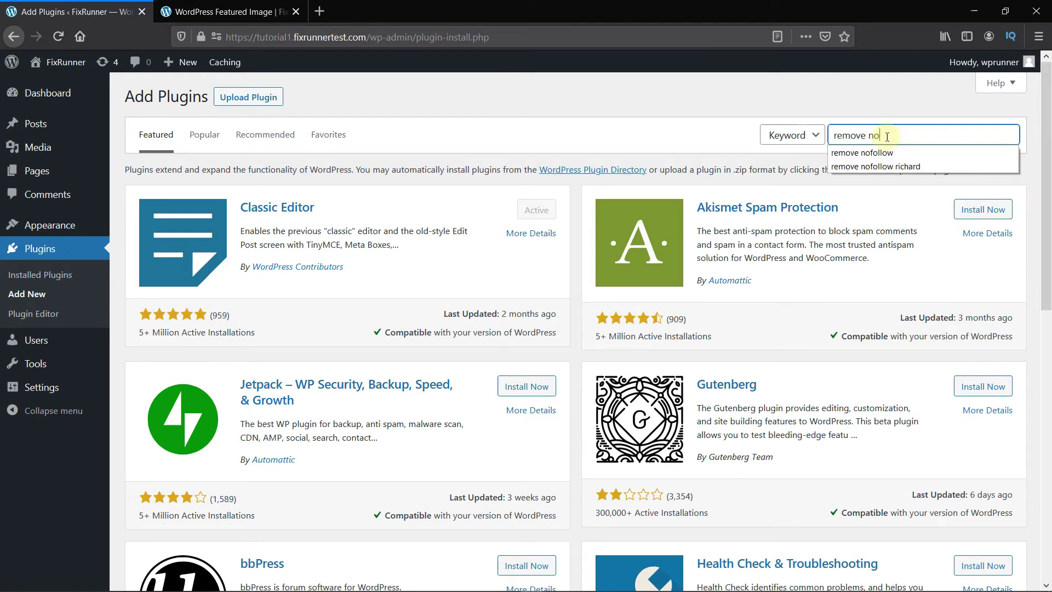
type("follow richard")
key("Return")
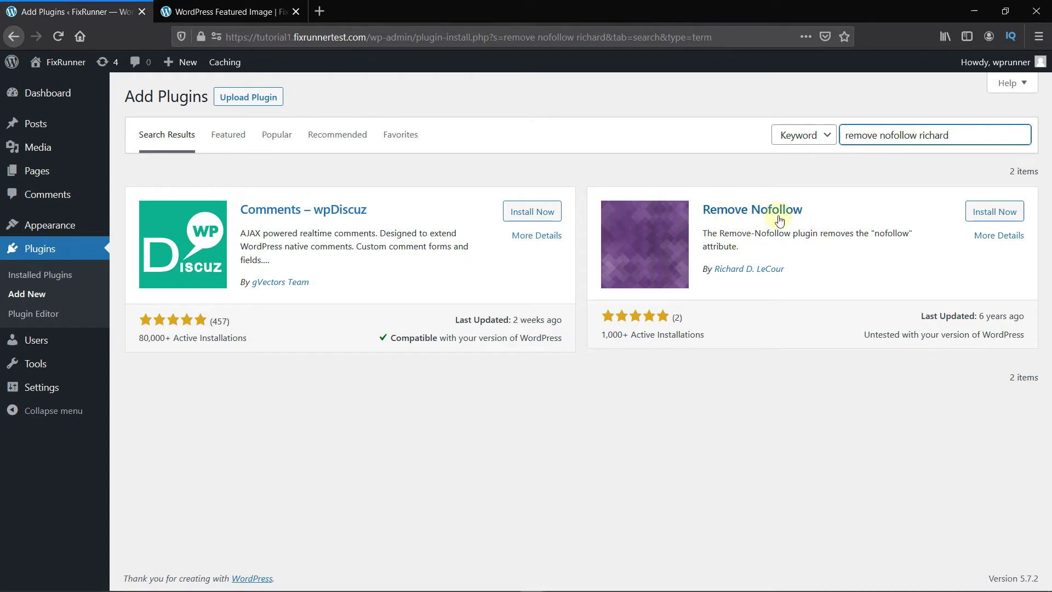
Step: Install and activate Richard D. LeCour's Remove Nofollow plugin
left_click(986, 214)
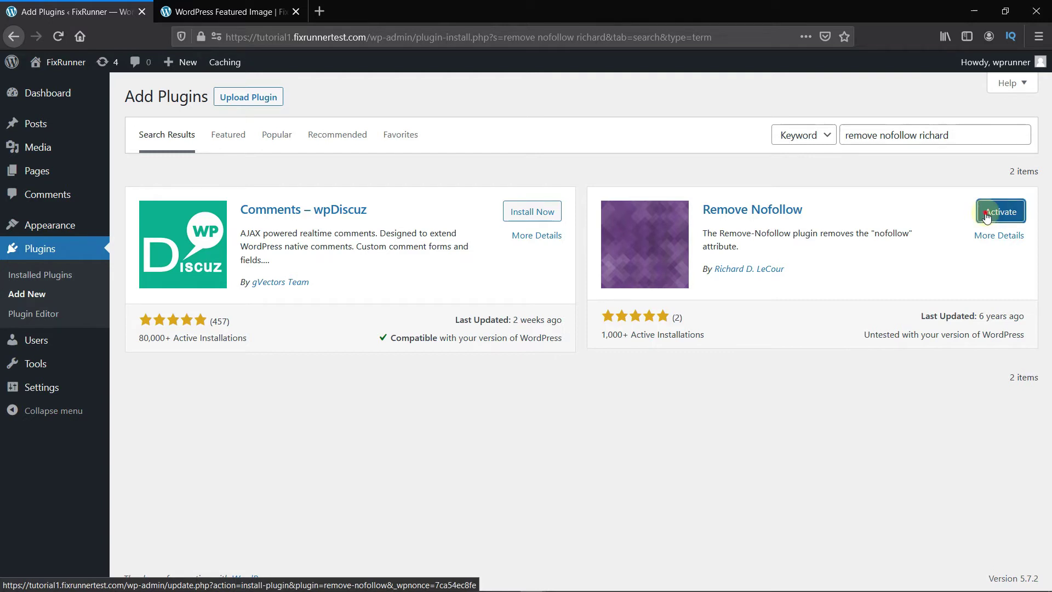
left_click(987, 216)
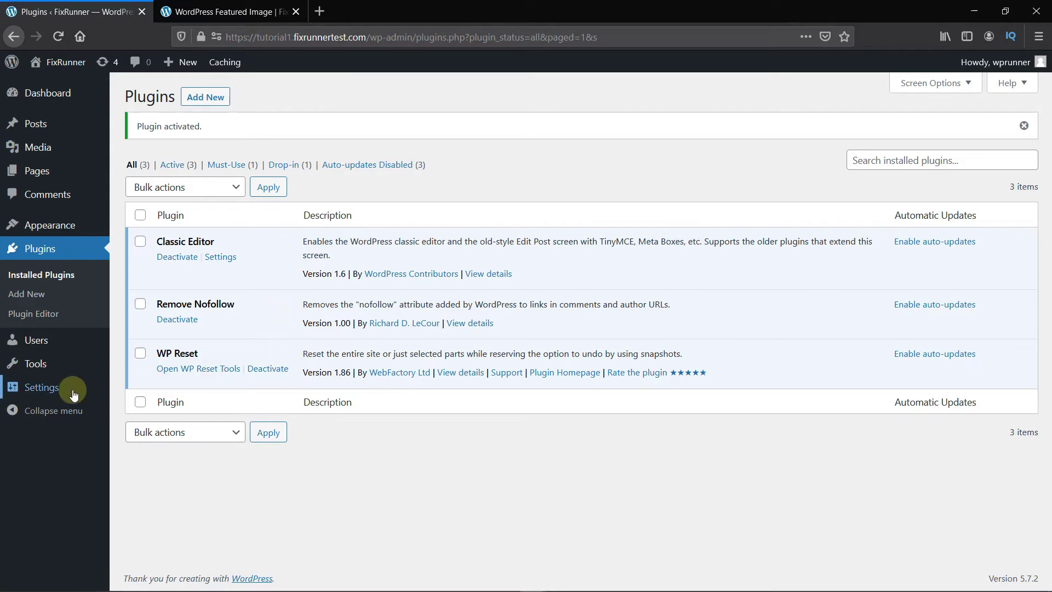
mouse_move(41, 387)
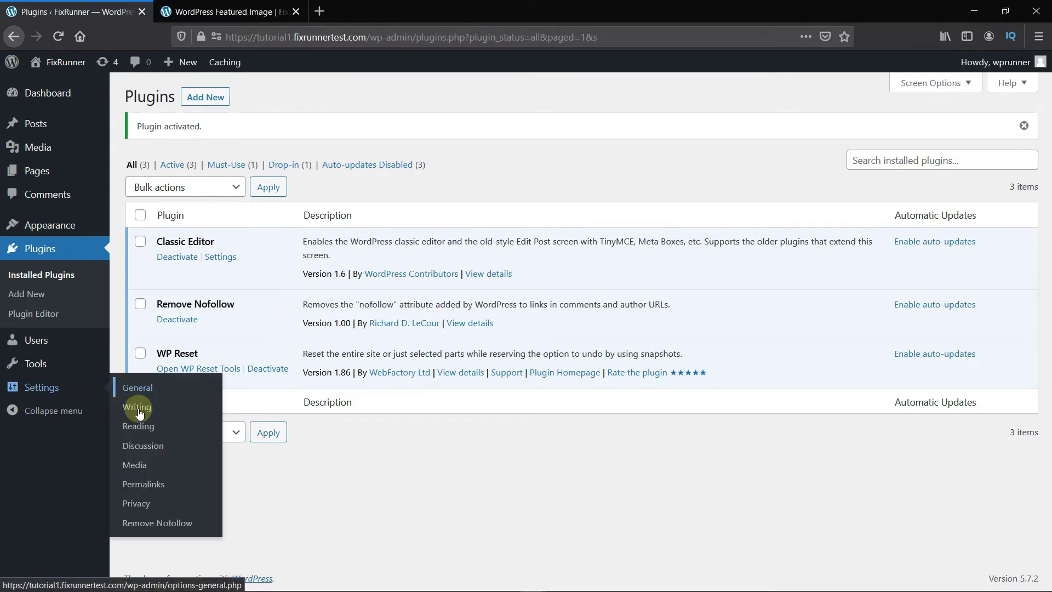
Step: Enable nofollow removal for comment author links in Remove Nofollow settings and save
left_click(160, 525)
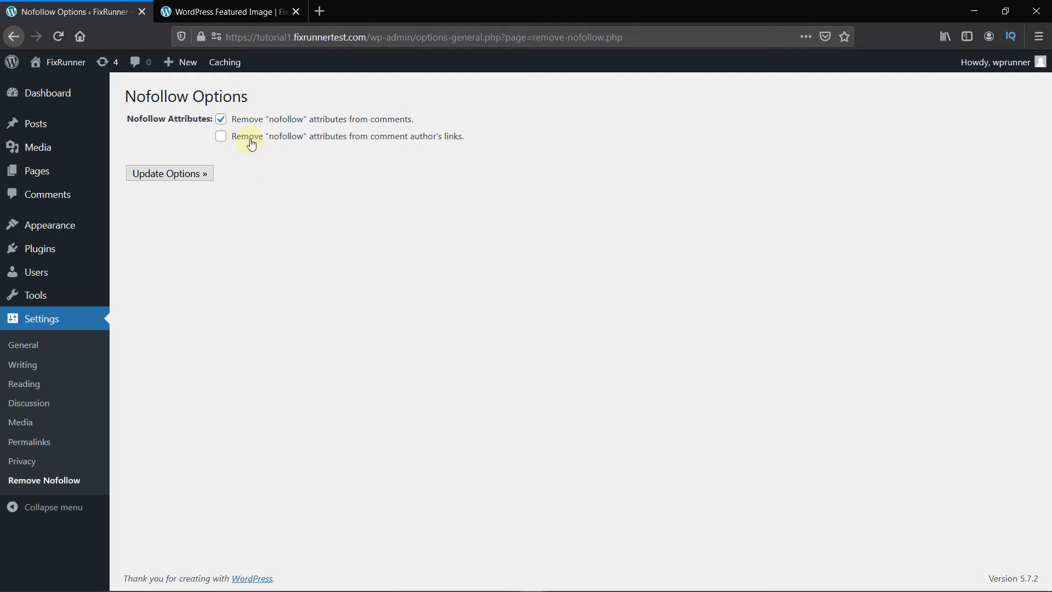
left_click(223, 141)
left_click(177, 174)
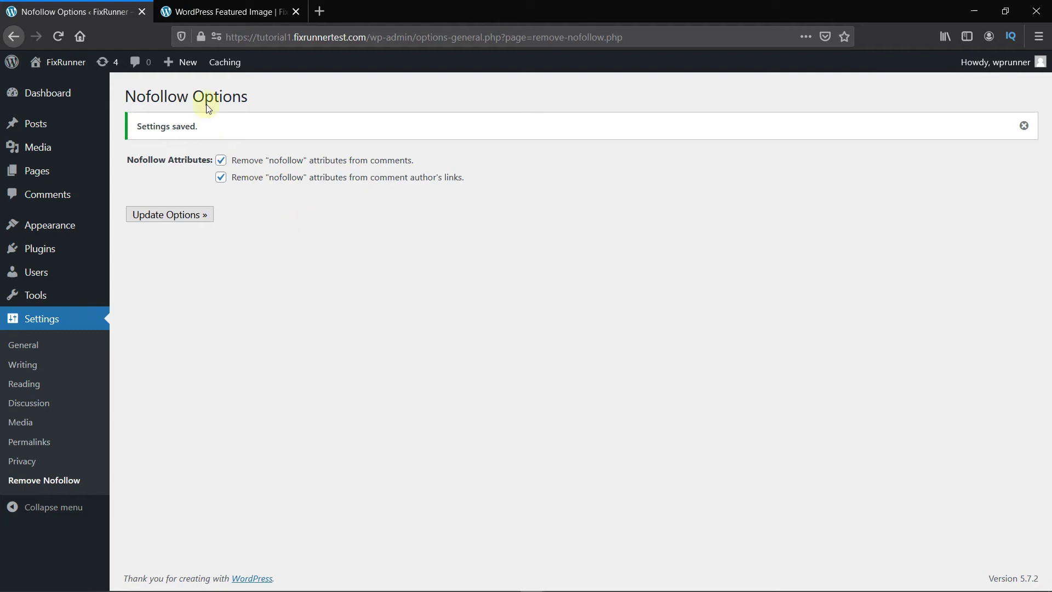
Step: Reload the post and confirm the author link's rel is now 'external ugc' only
left_click(220, 14)
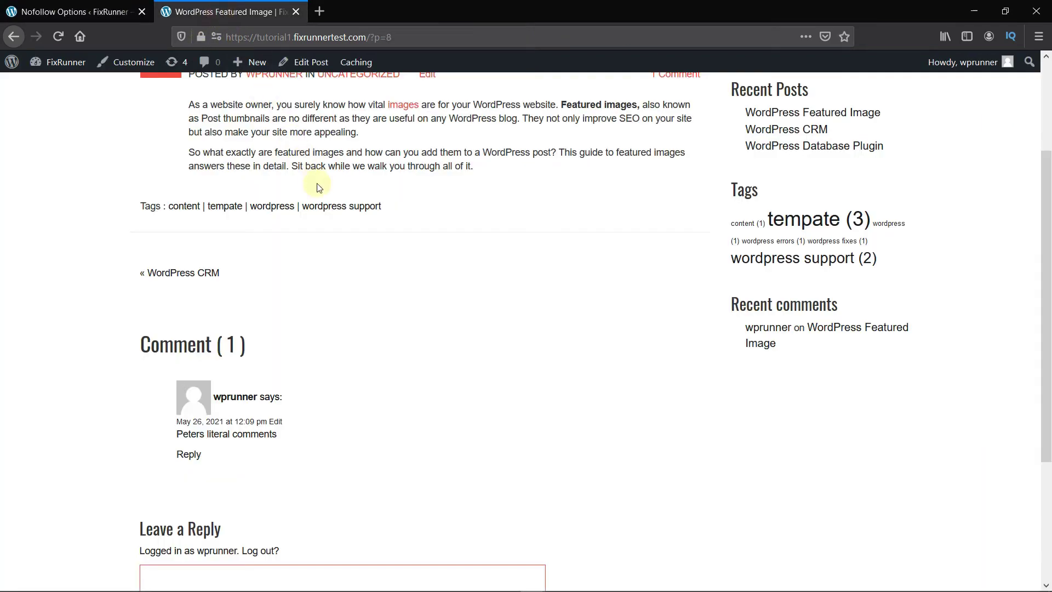
left_click(66, 41)
scroll(378, 342, "down", 2)
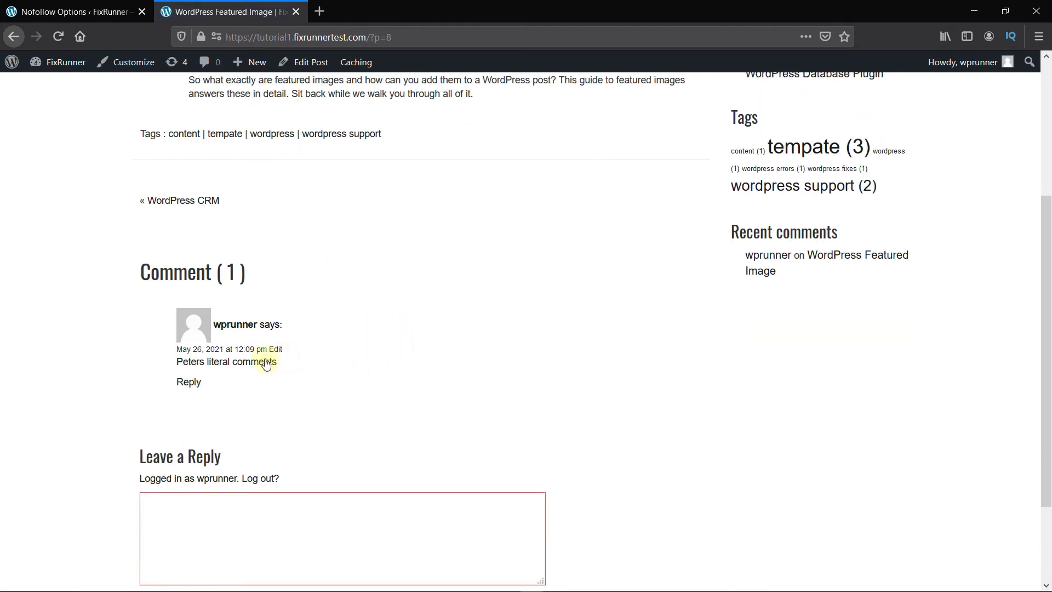
right_click(234, 325)
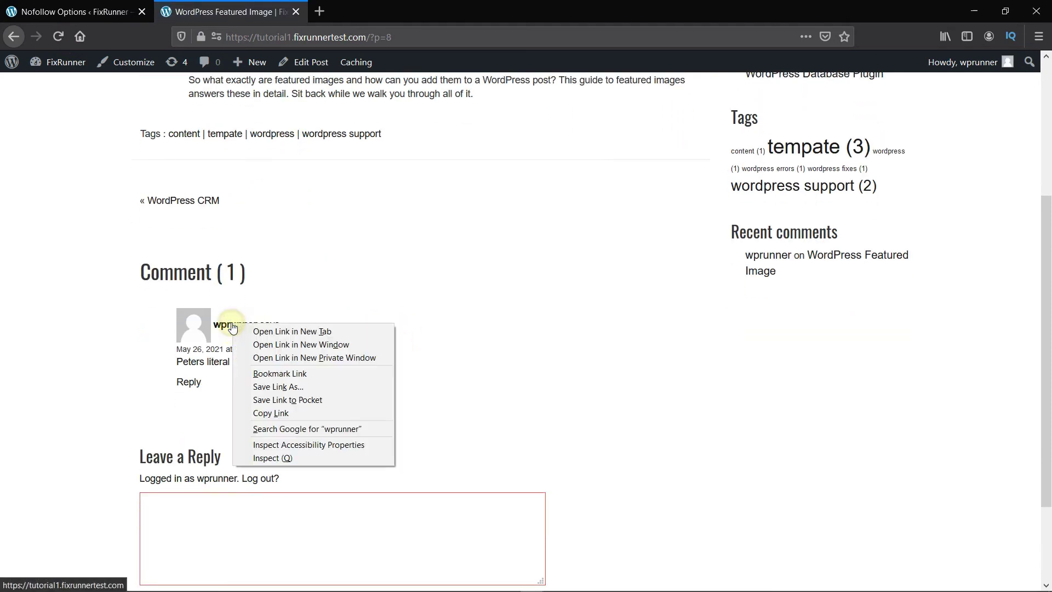
left_click(280, 458)
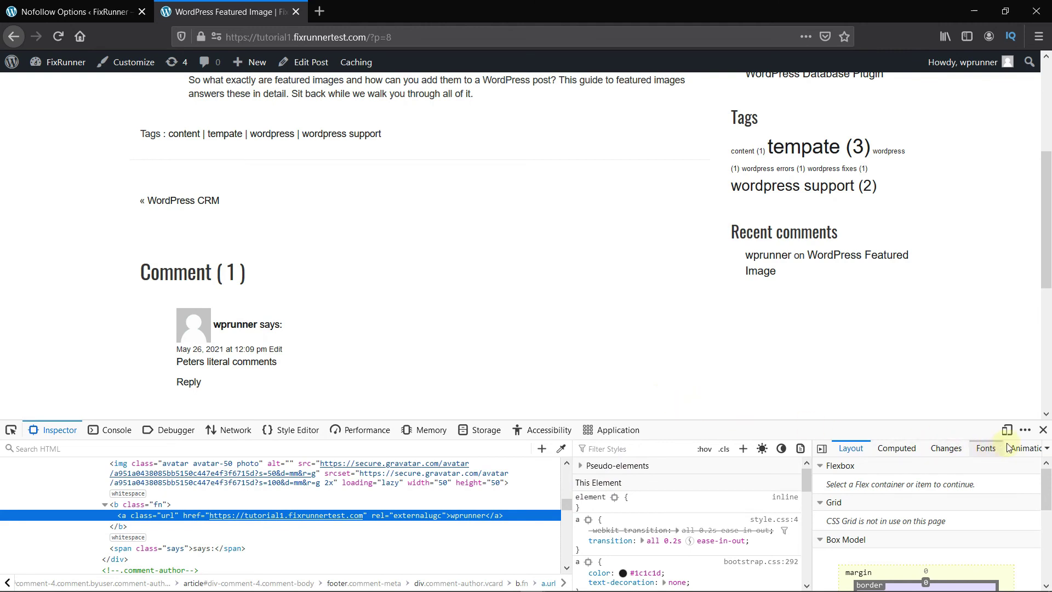
left_click(1043, 430)
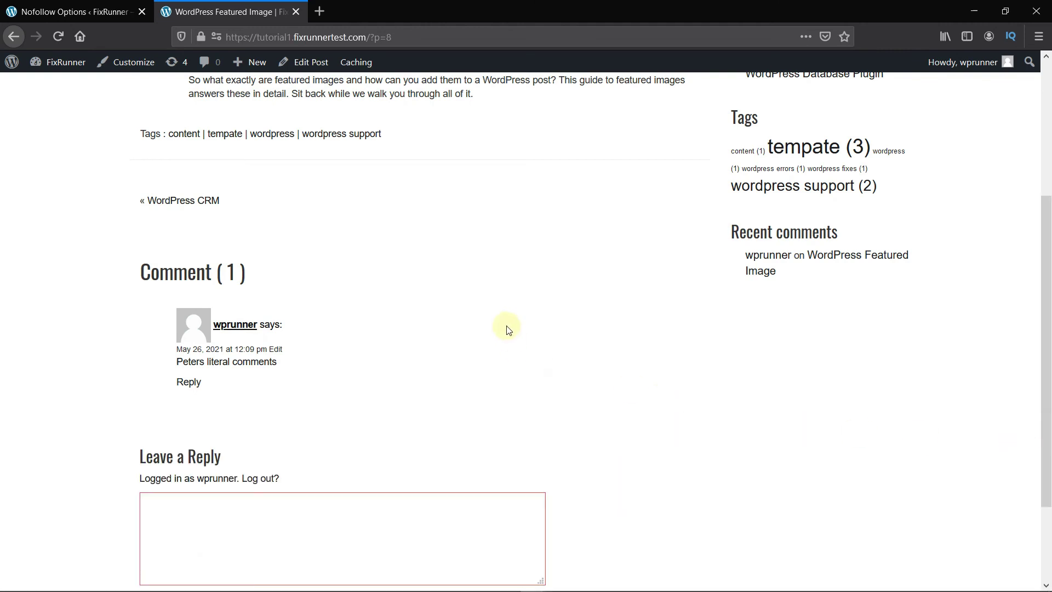